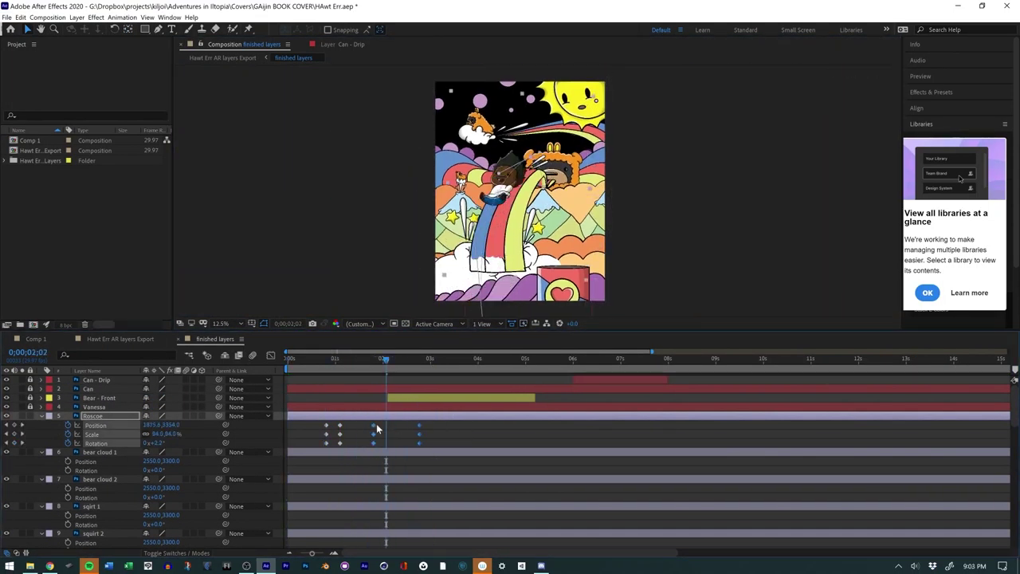
- Scrub the timeline to preview the Roscoe and bear cloud animation around two seconds
drag(293, 365, 426, 360)
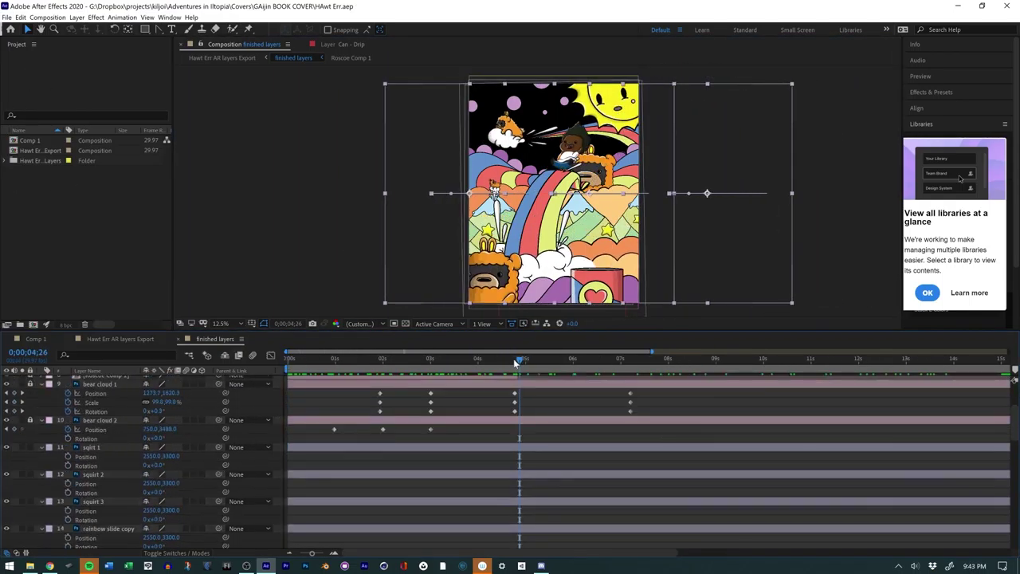
- Scrub the timeline back to review the squirt and bottom cloud animation near four seconds
drag(583, 361, 514, 359)
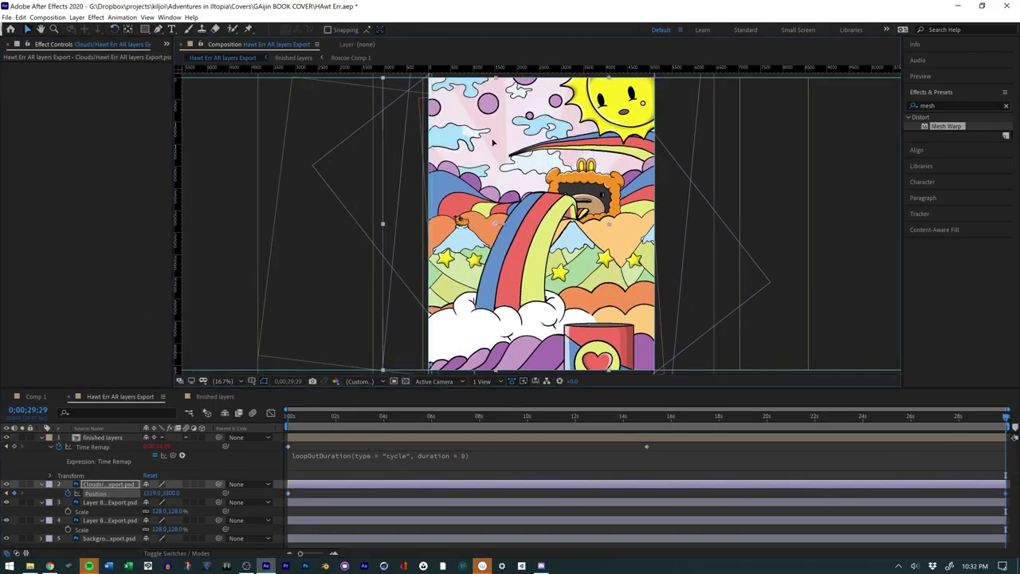
- Queue the H.264 export 'Hawt Err AR Video.mp4' and start encoding in Media Encoder
click(306, 566)
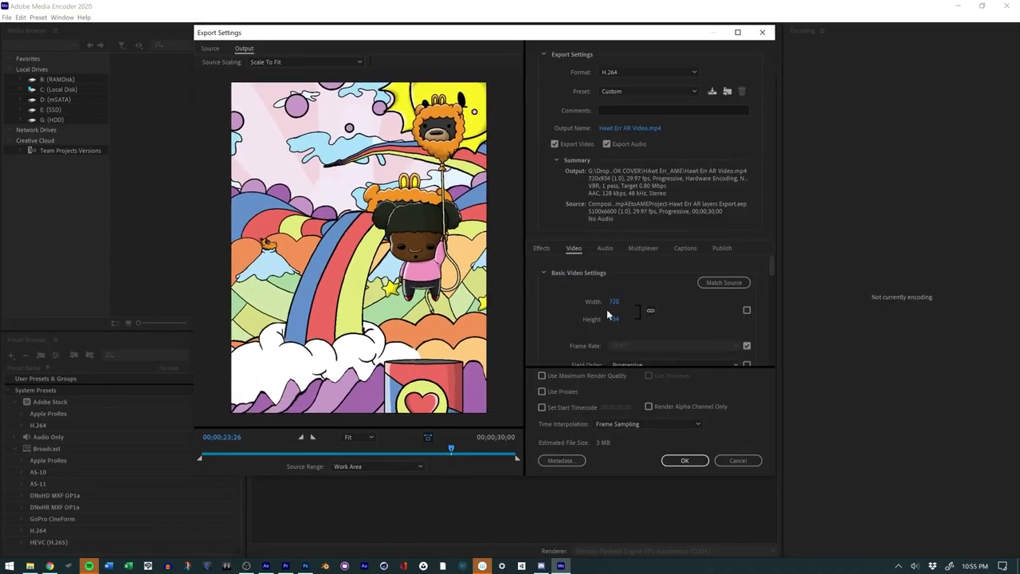
click(676, 461)
click(768, 47)
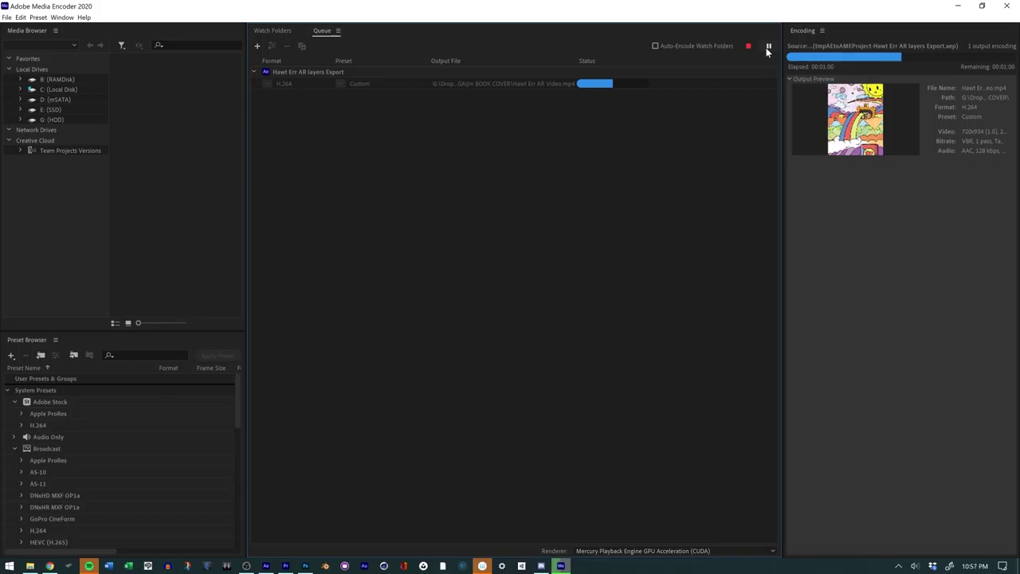